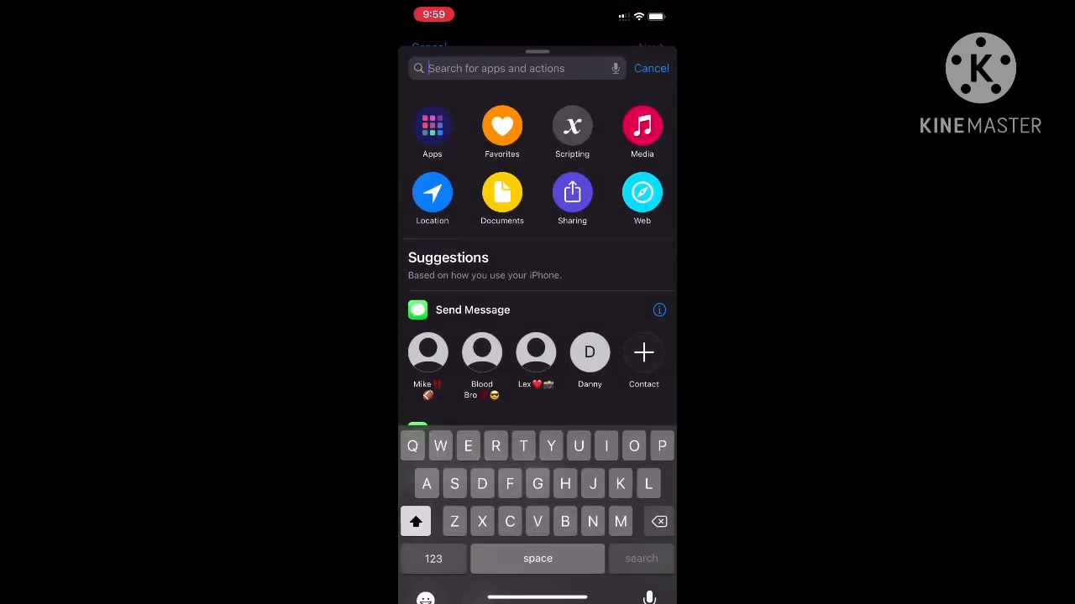
type("Open ")
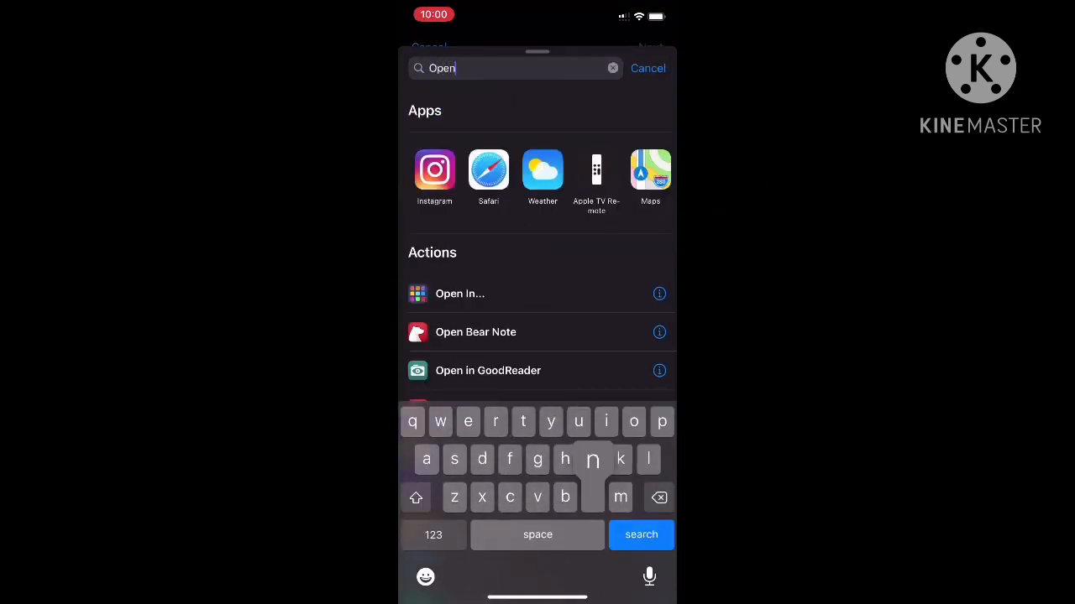
type("ap")
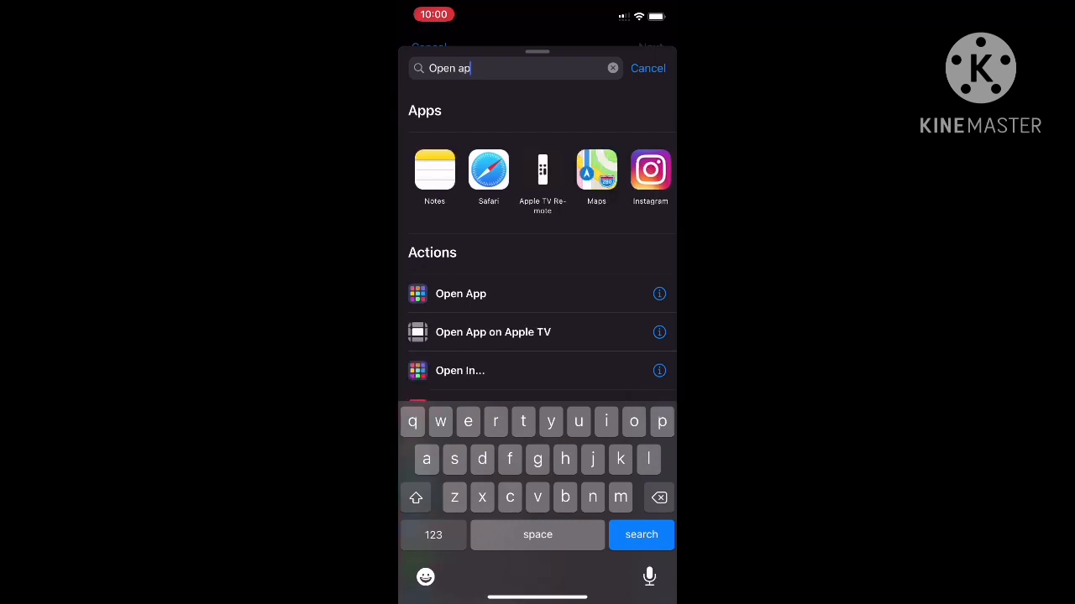
Add an Open App action and set it to open Facebook
left_click(460, 294)
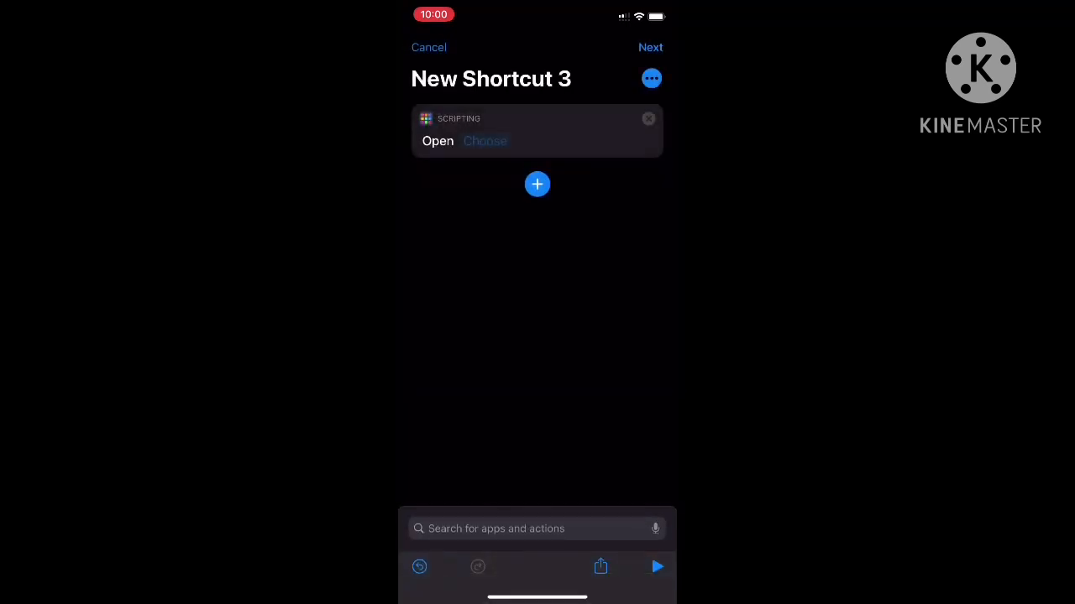
left_click(485, 141)
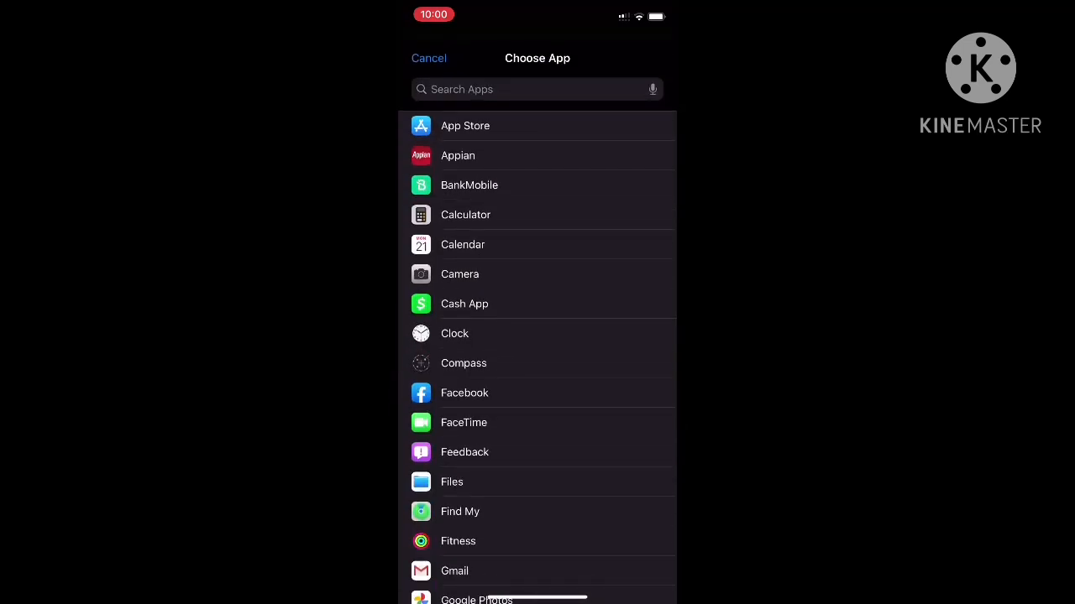
left_click(464, 393)
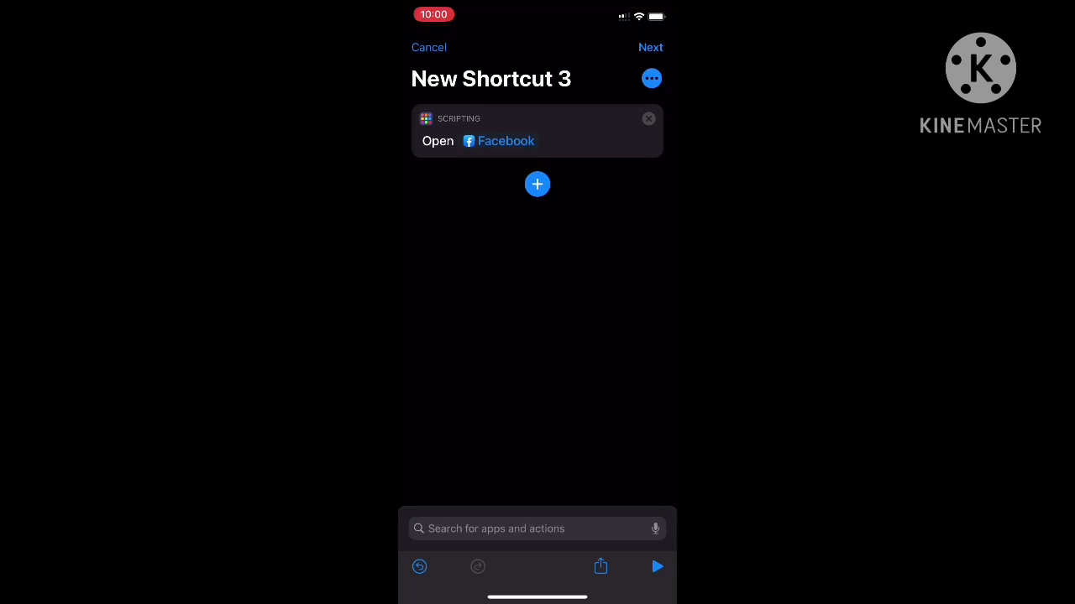
Name the shortcut Facebook and clear the default home-screen name to enter Facebook
left_click(652, 79)
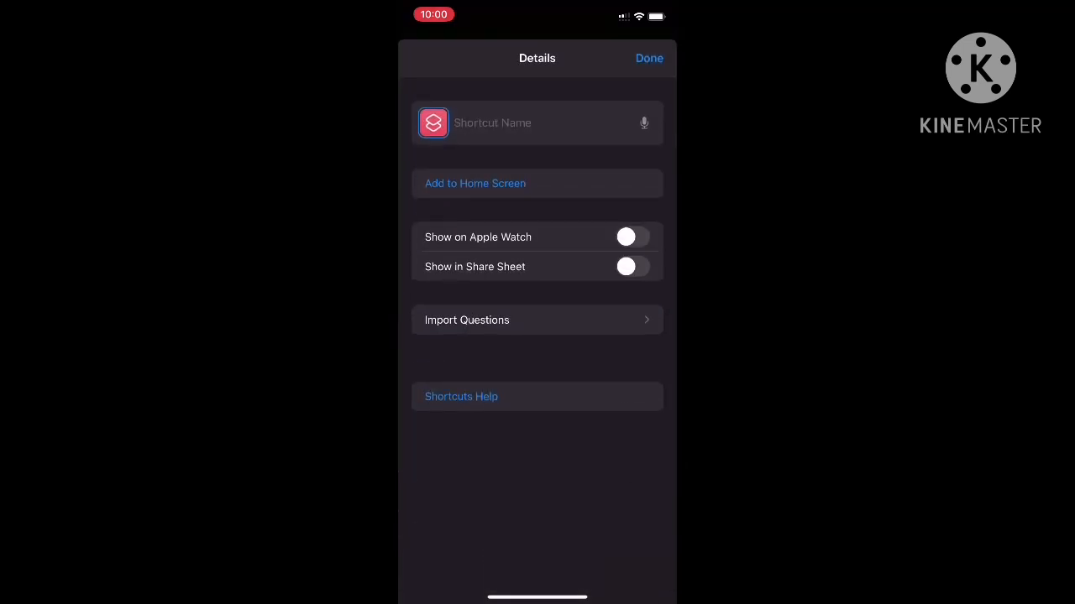
type("Fa")
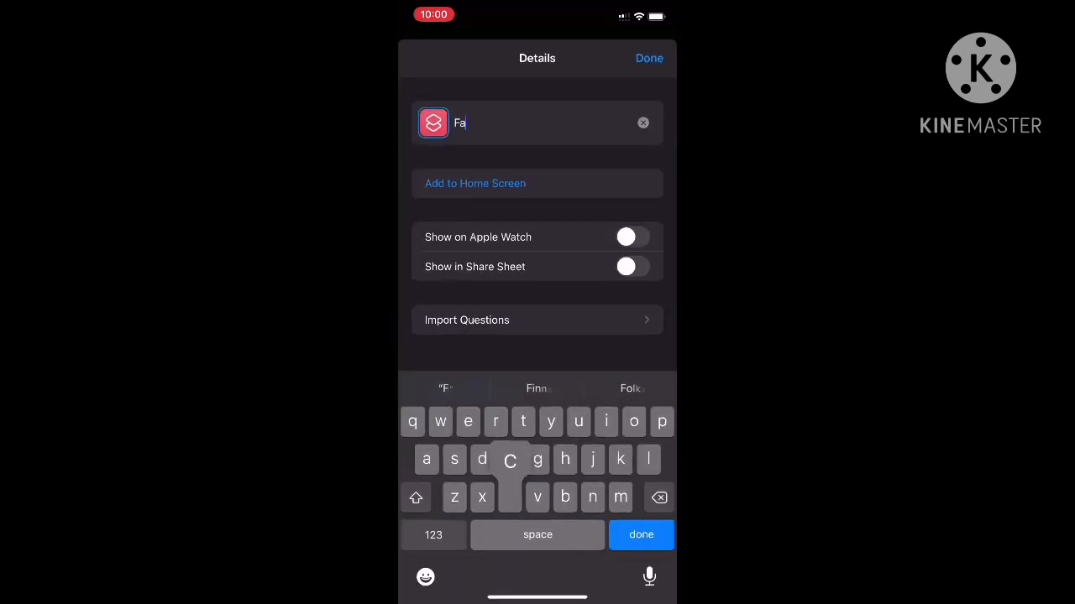
type("cebook")
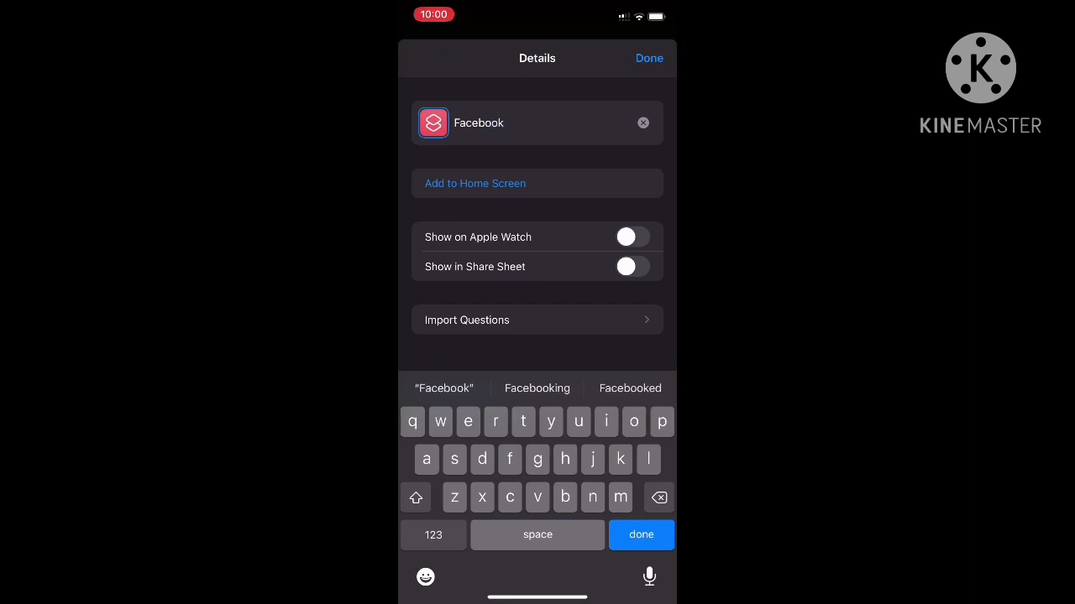
left_click(476, 183)
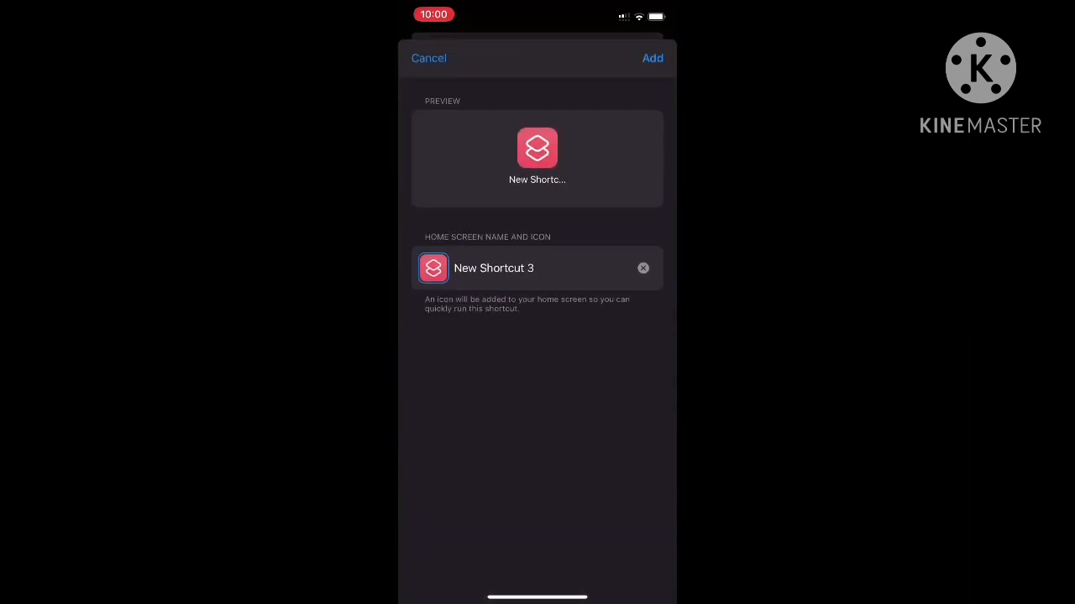
left_click(537, 268)
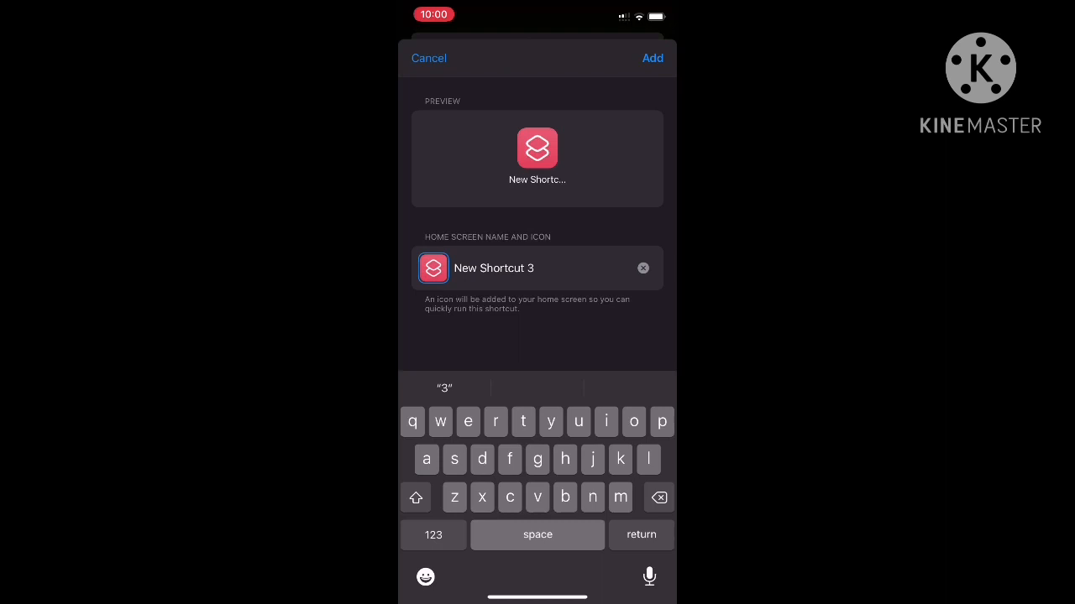
left_click(643, 268)
type("Faceb")
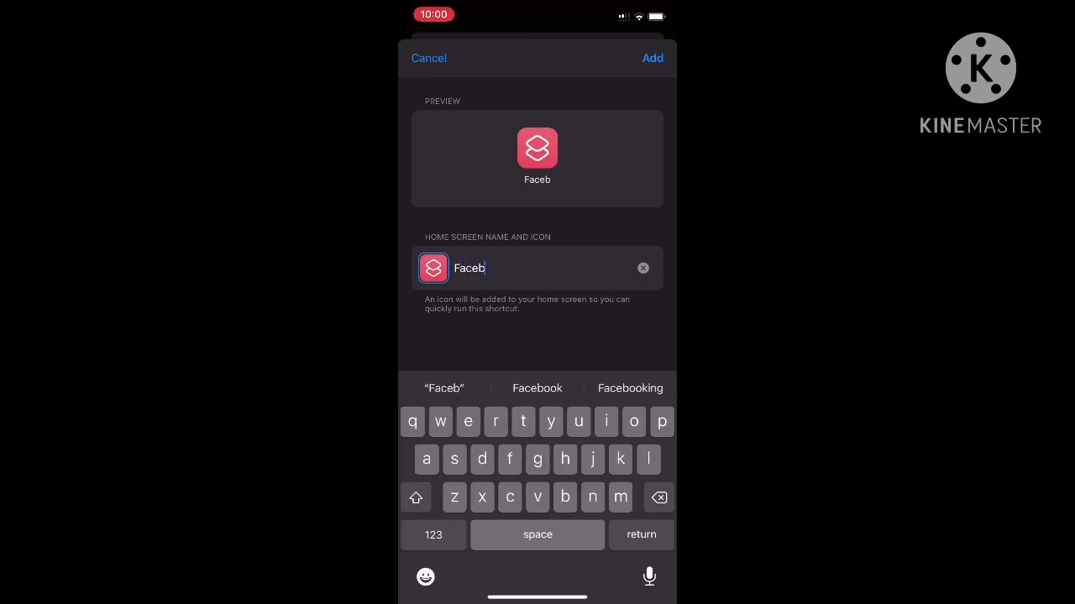
type("ook")
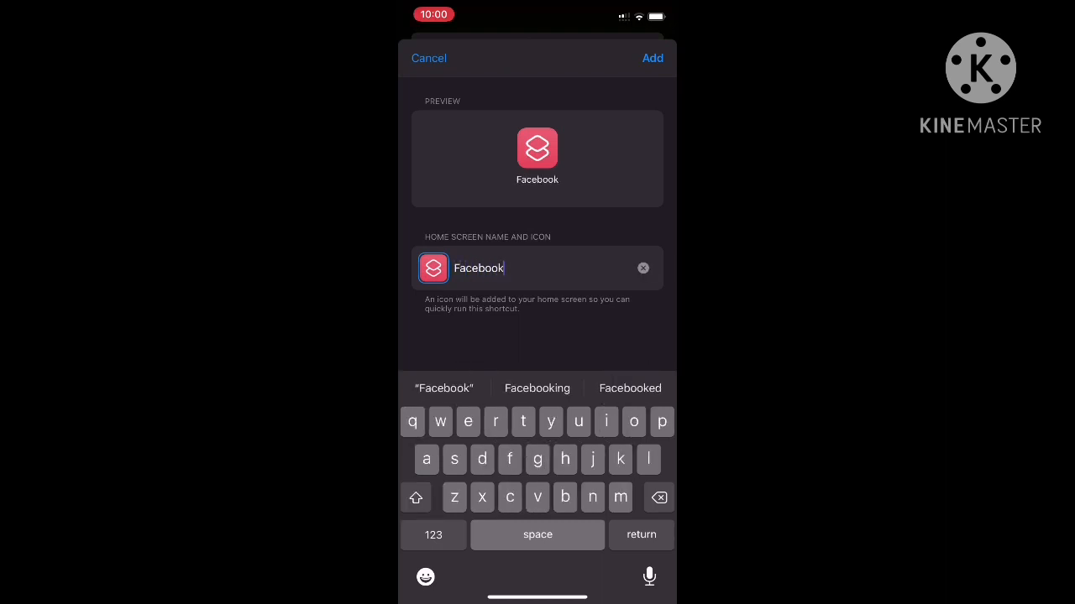
Set the red Messenger photo as the home-screen icon and add the shortcut
left_click(433, 268)
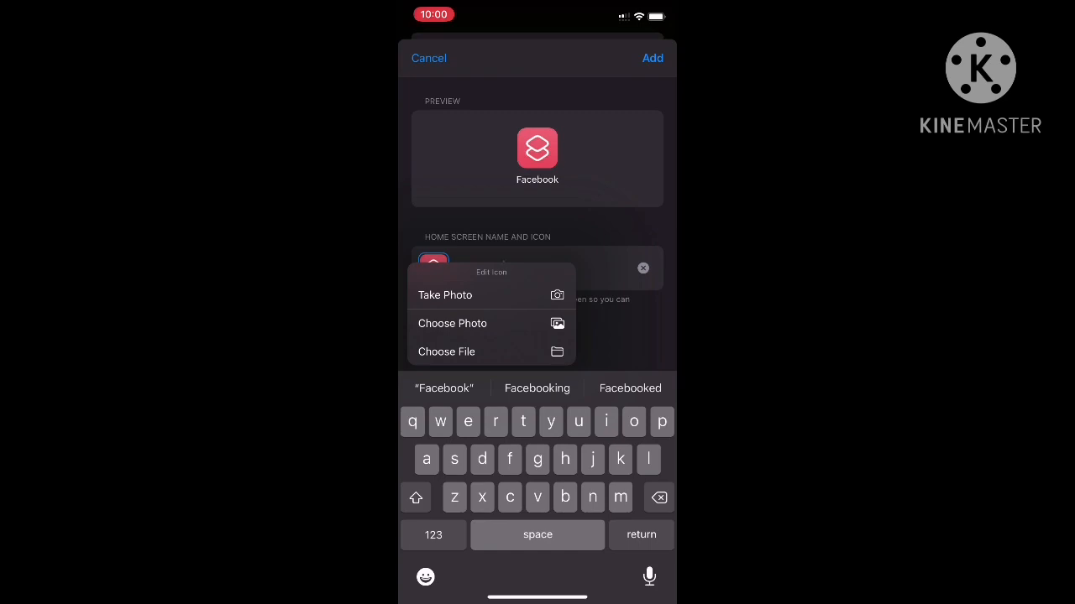
left_click(452, 323)
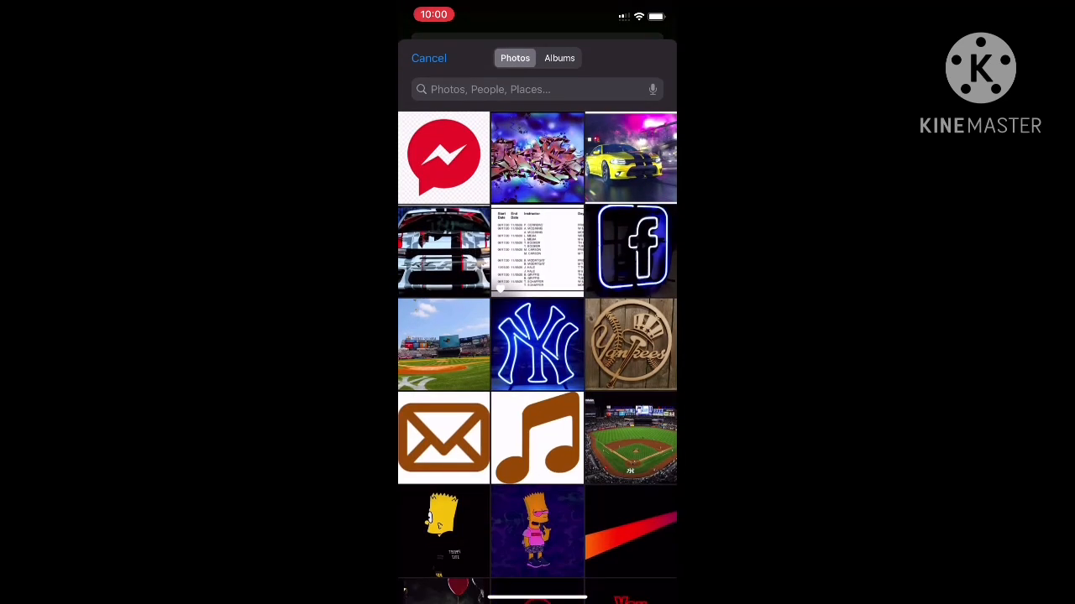
left_click(443, 158)
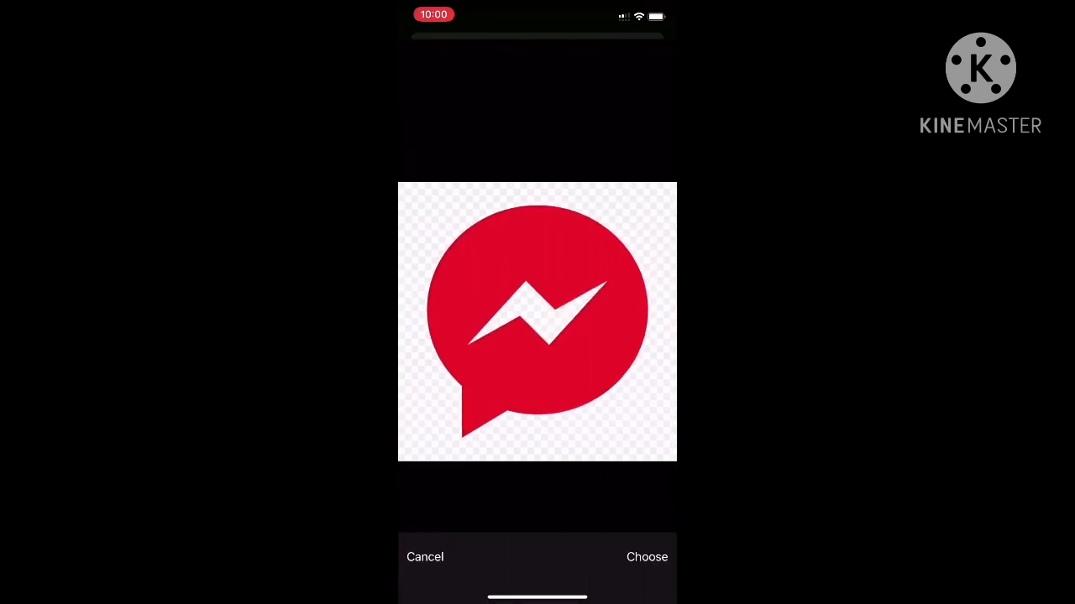
left_click(646, 557)
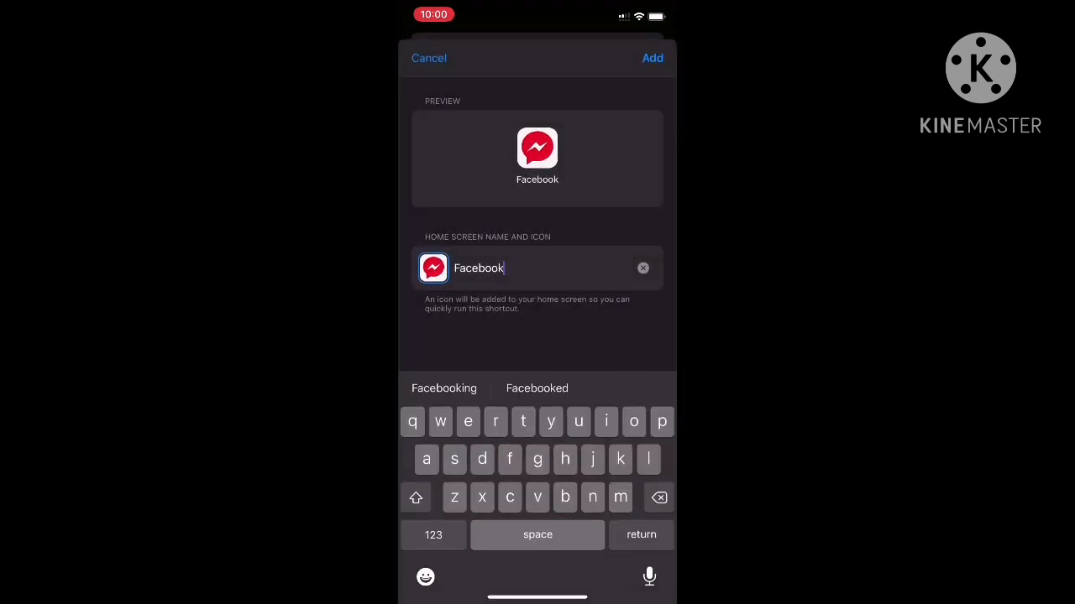
left_click(652, 58)
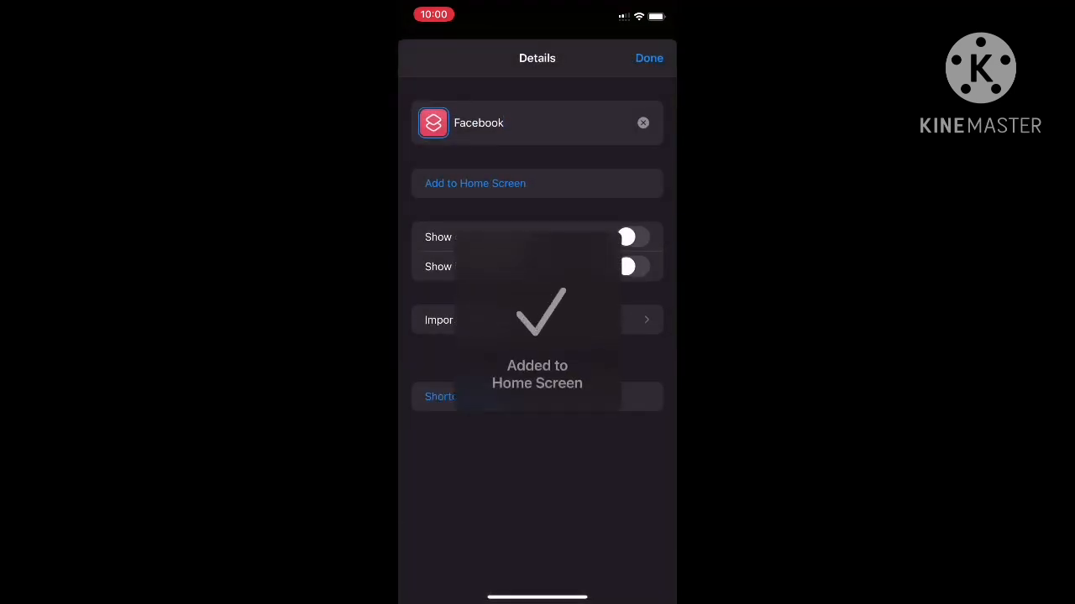
Return to the home screen and drag the Facebook icon onto the first page by the Widgetsmith widget
left_click(649, 58)
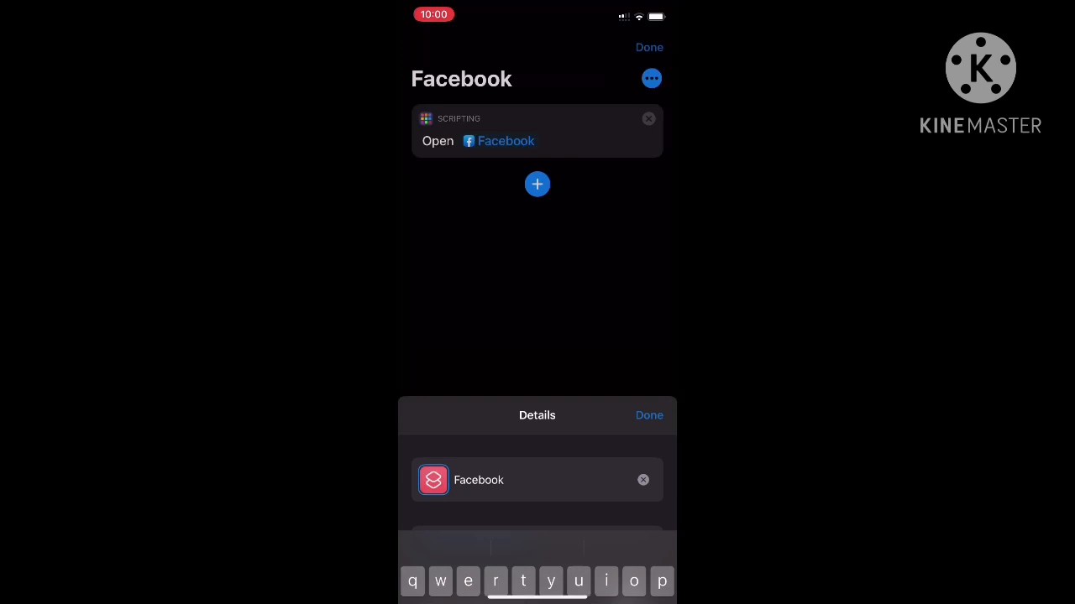
left_click_drag(537, 598, 537, 336)
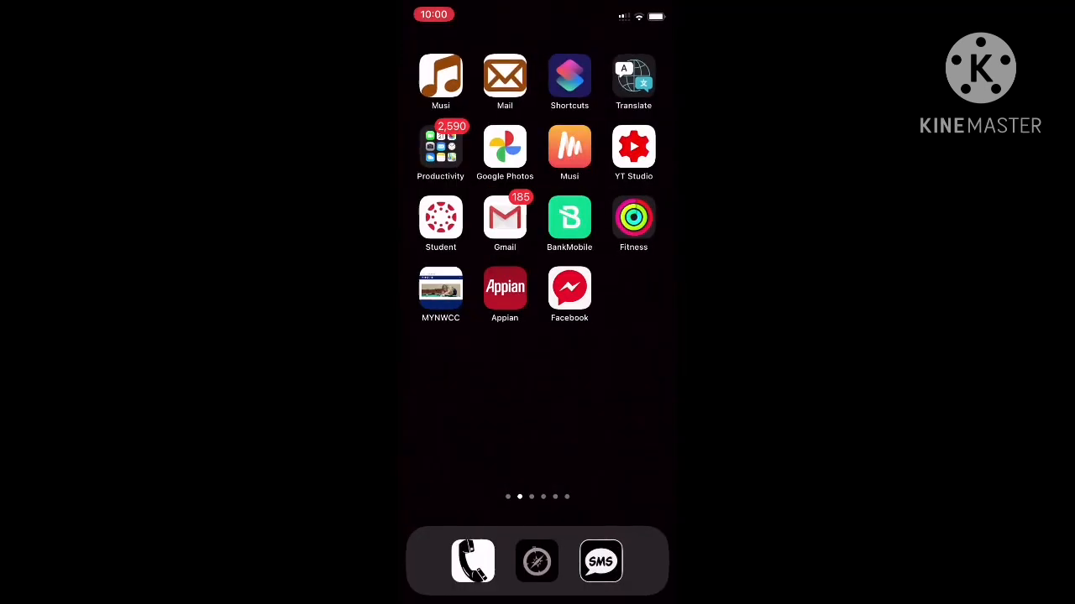
left_click_drag(569, 288, 572, 444)
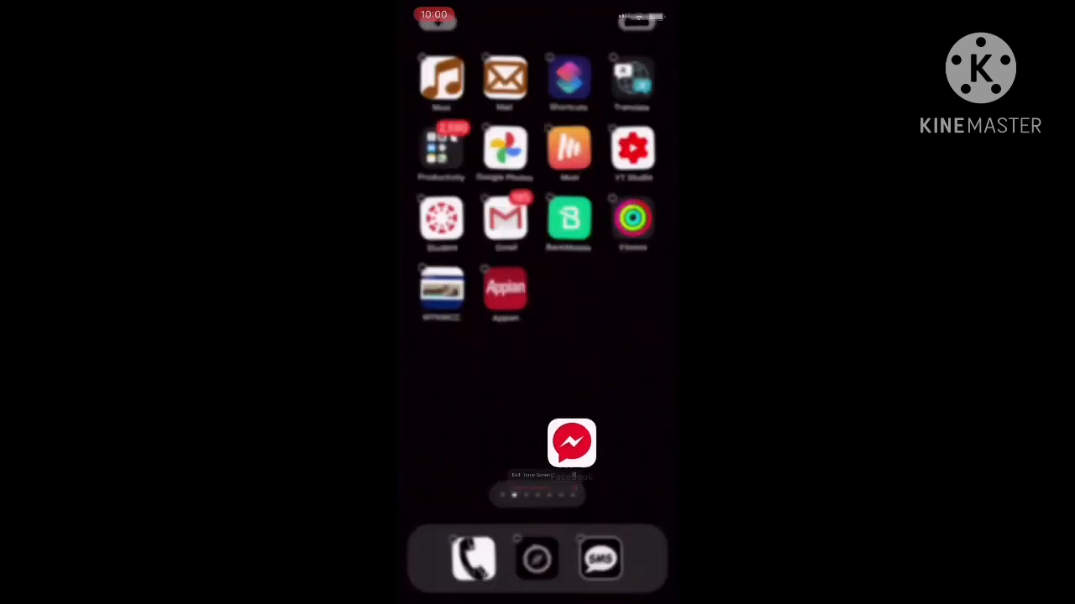
mouse_move(569, 287)
left_mouse_down()
mouse_move(542, 361)
mouse_move(451, 392)
left_mouse_up()
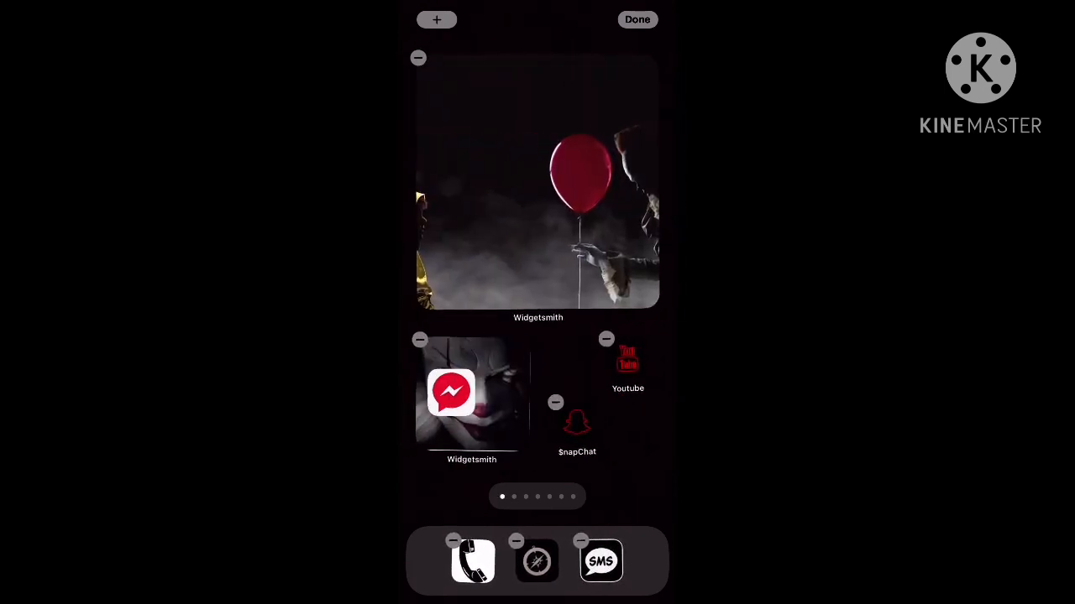